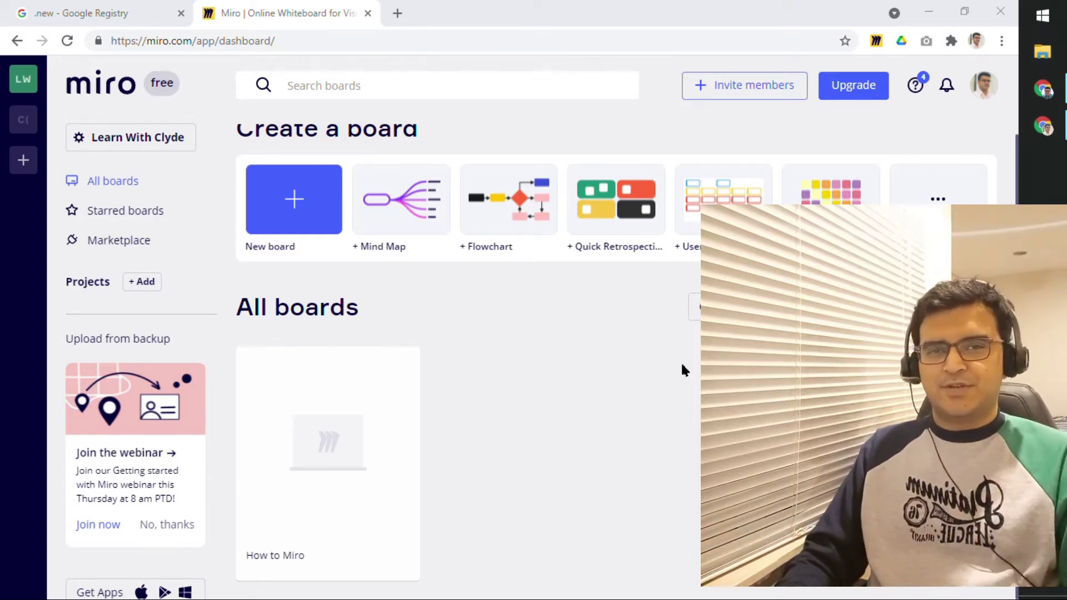
- Open wireframe.new in a new browser tab and create a shared Miro board from it
{"action": "left_click", "coordinate": [398, 13]}
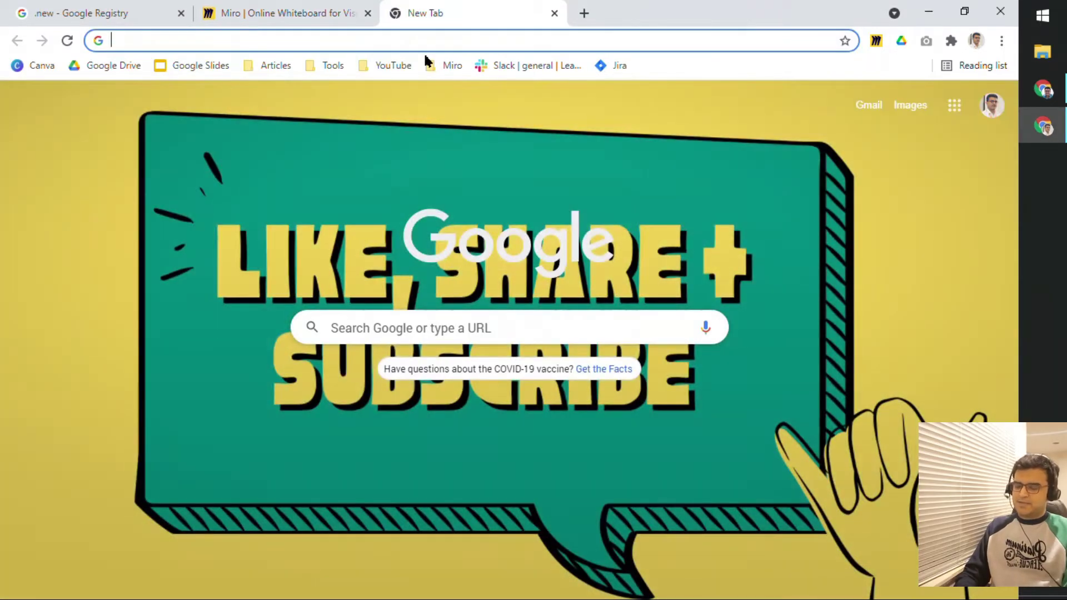
{"action": "type", "text": "wire"}
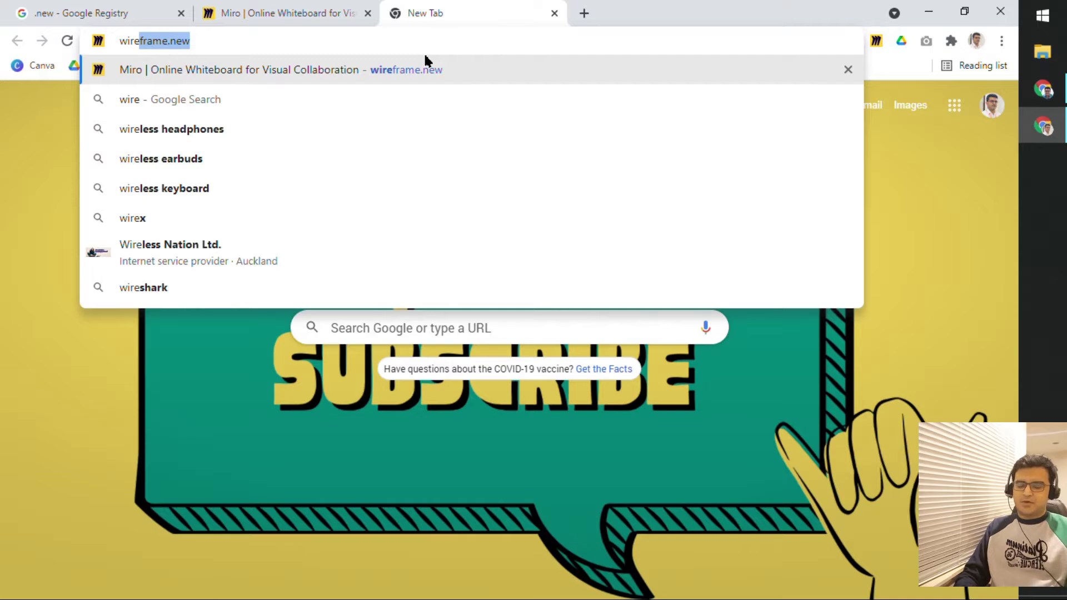
{"action": "key", "text": "Right"}
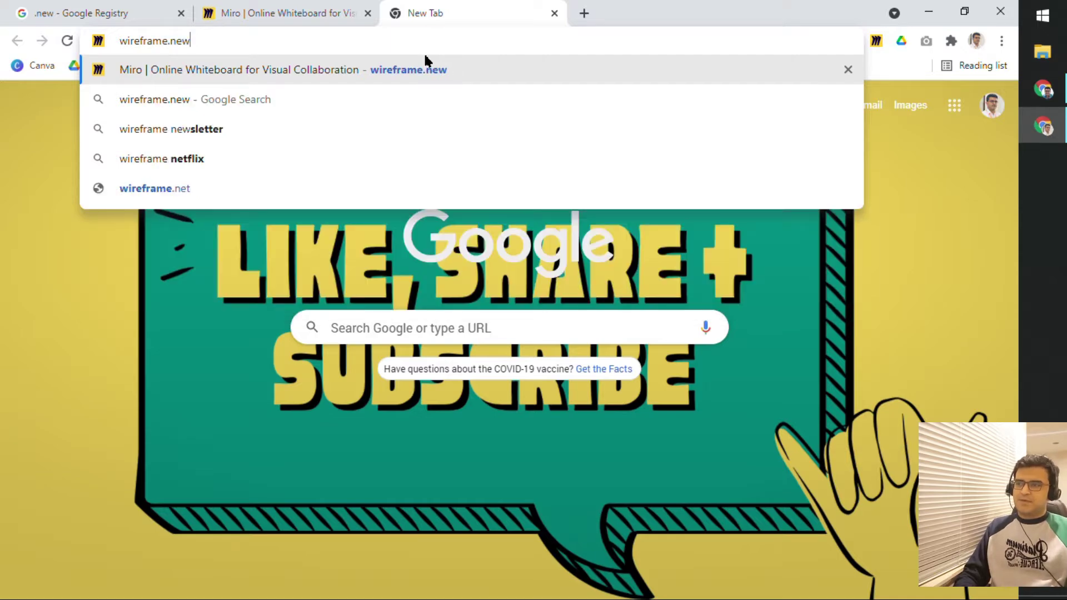
{"action": "key", "text": "Return"}
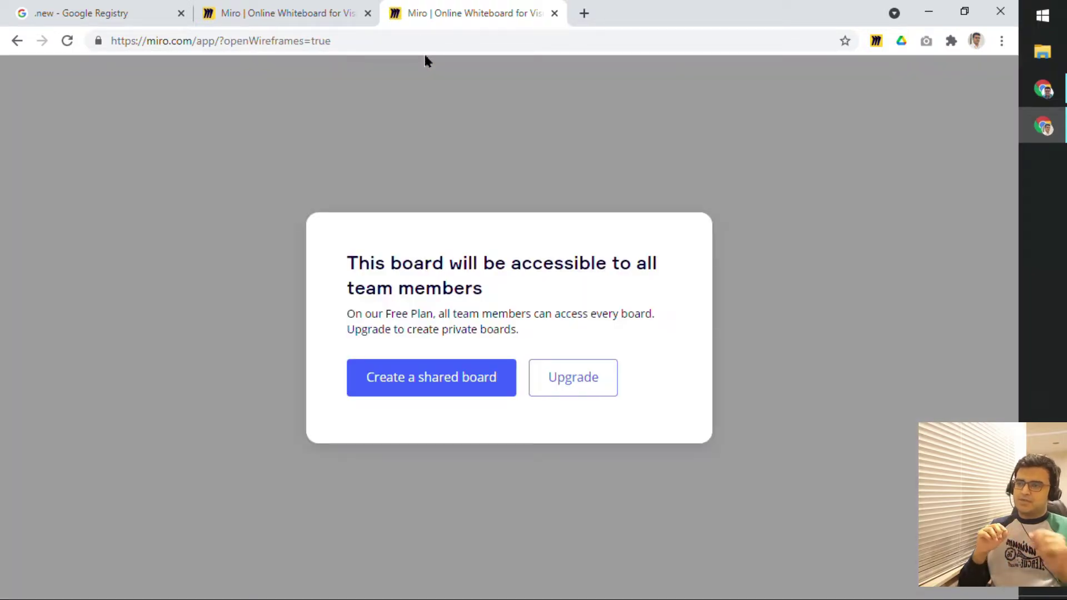
{"action": "left_click", "coordinate": [444, 391]}
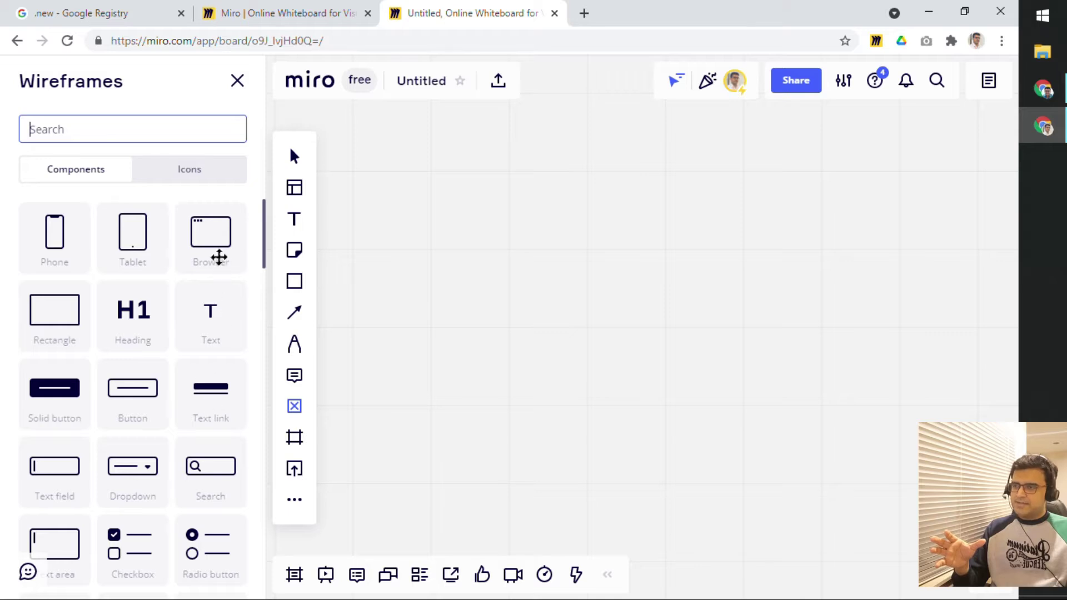
- Place a Browser wireframe component on the empty board and deselect it
{"action": "left_click_drag", "start_coordinate": [217, 255], "coordinate": [491, 265]}
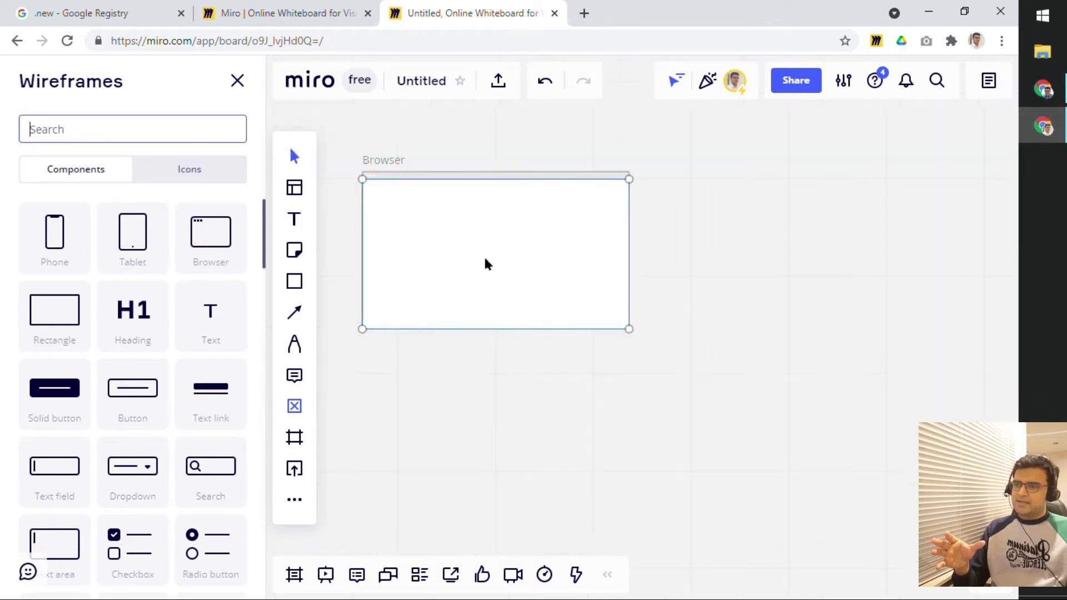
{"action": "left_click", "coordinate": [687, 284]}
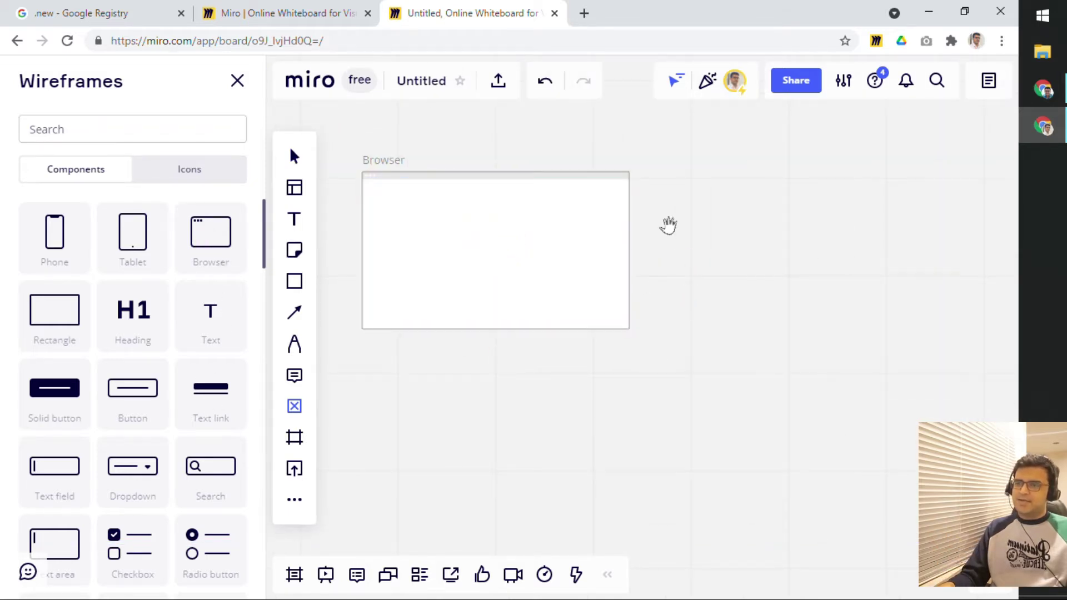
{"action": "left_click_drag", "start_coordinate": [667, 227], "coordinate": [721, 247]}
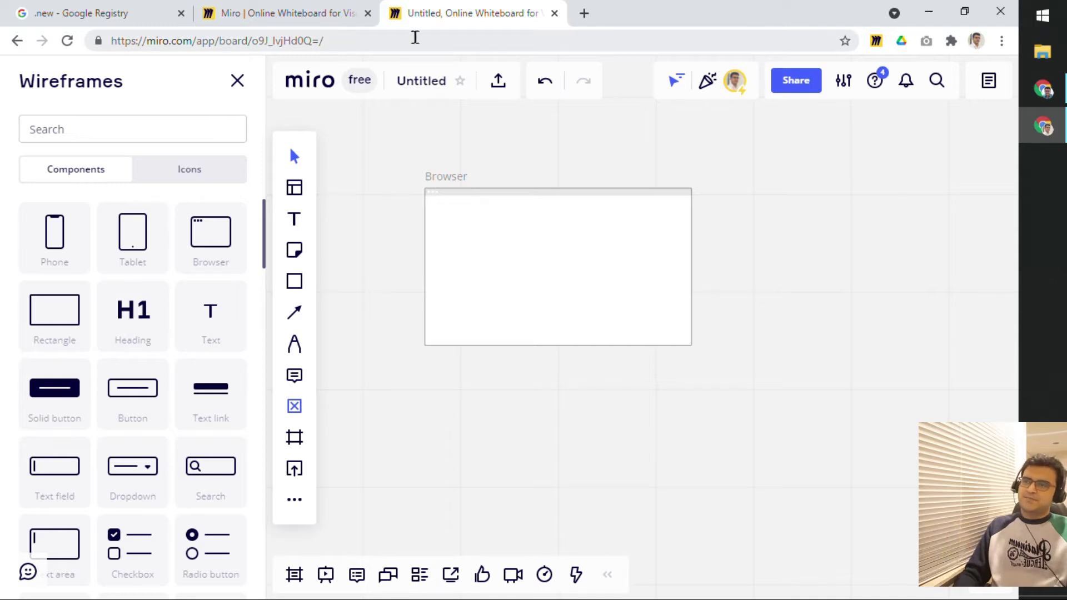
- Leave the wireframe board and open workshop.new in the same tab to create a new workshop board
{"action": "left_click", "coordinate": [416, 36]}
{"action": "key", "text": "alt+Left"}
{"action": "key", "text": "alt+Left"}
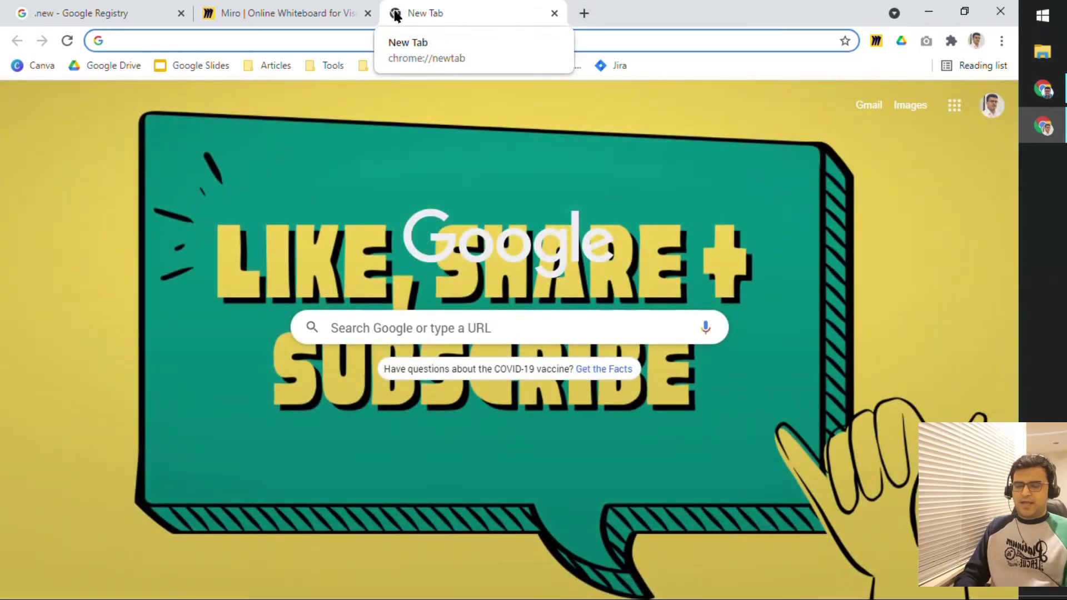
{"action": "type", "text": "workshop.new"}
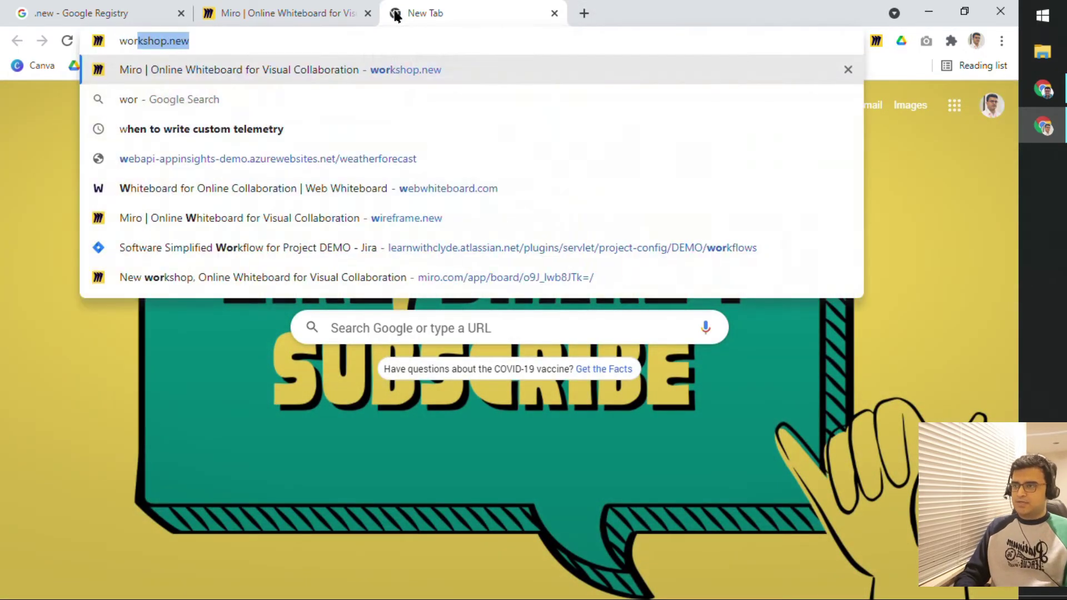
{"action": "key", "text": "Return"}
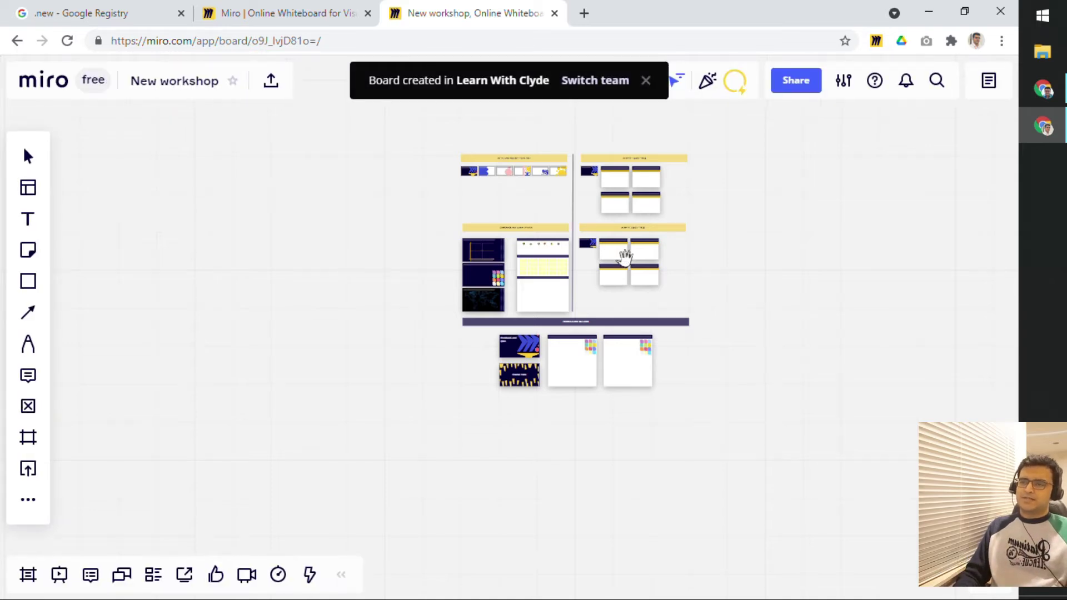
- Examine the overall layout of the workshop board and its Intro and Presentation area
{"action": "scroll", "coordinate": [639, 278], "scroll_direction": "up", "scroll_amount": 2}
{"action": "left_click_drag", "start_coordinate": [755, 353], "coordinate": [710, 308]}
{"action": "scroll", "coordinate": [706, 392], "scroll_direction": "up", "scroll_amount": 1}
{"action": "scroll", "coordinate": [407, 234], "scroll_direction": "up", "scroll_amount": 2}
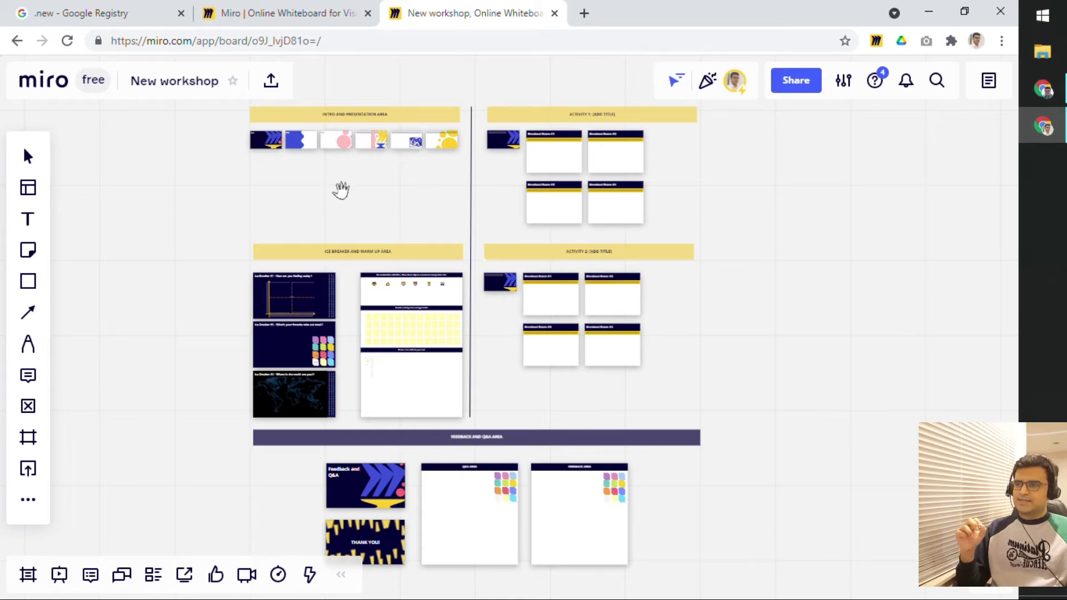
{"action": "scroll", "coordinate": [335, 188], "scroll_direction": "up", "scroll_amount": 2}
{"action": "scroll", "coordinate": [334, 188], "scroll_direction": "up", "scroll_amount": 2}
{"action": "left_click_drag", "start_coordinate": [345, 184], "coordinate": [374, 333]}
{"action": "scroll", "coordinate": [369, 308], "scroll_direction": "up", "scroll_amount": 2}
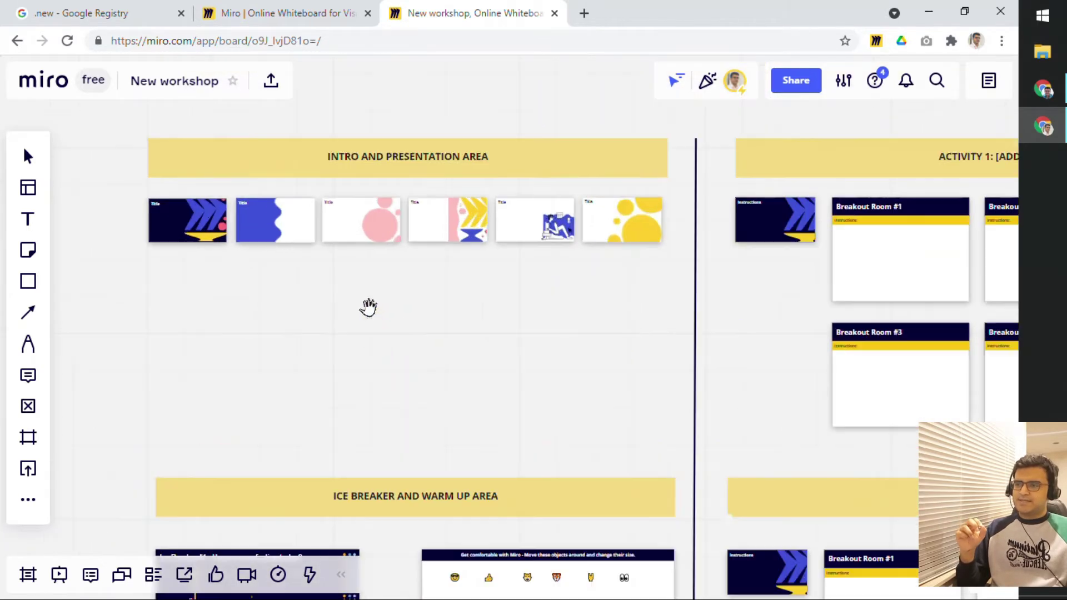
{"action": "scroll", "coordinate": [620, 278], "scroll_direction": "down", "scroll_amount": 2}
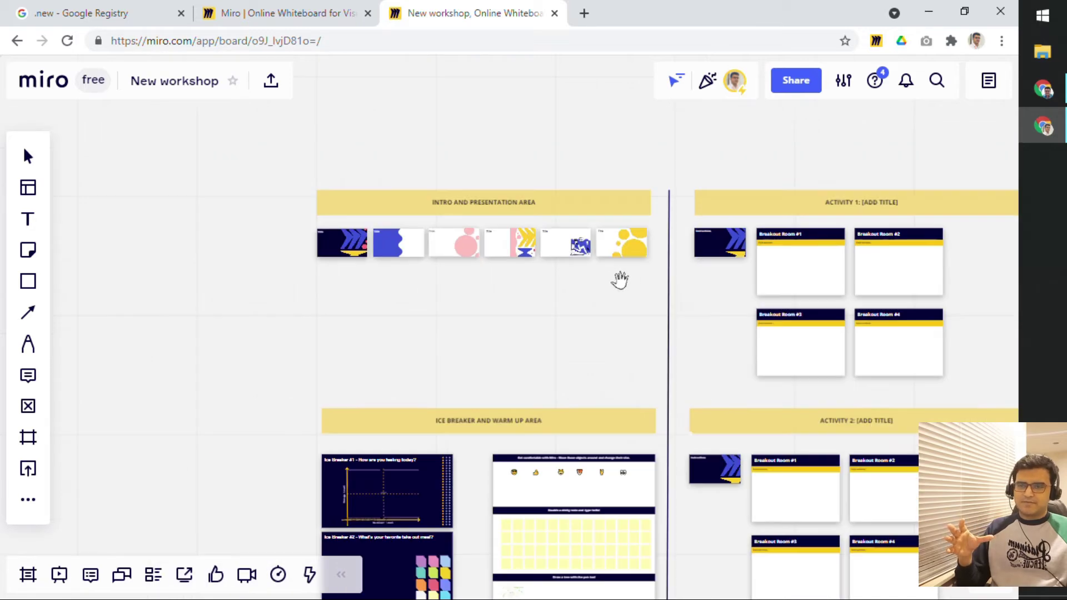
- Examine the workshop board's activity breakout rooms, Ice Breaker and Warm Up area, and Feedback and Q&A area
{"action": "left_click_drag", "start_coordinate": [694, 300], "coordinate": [498, 238]}
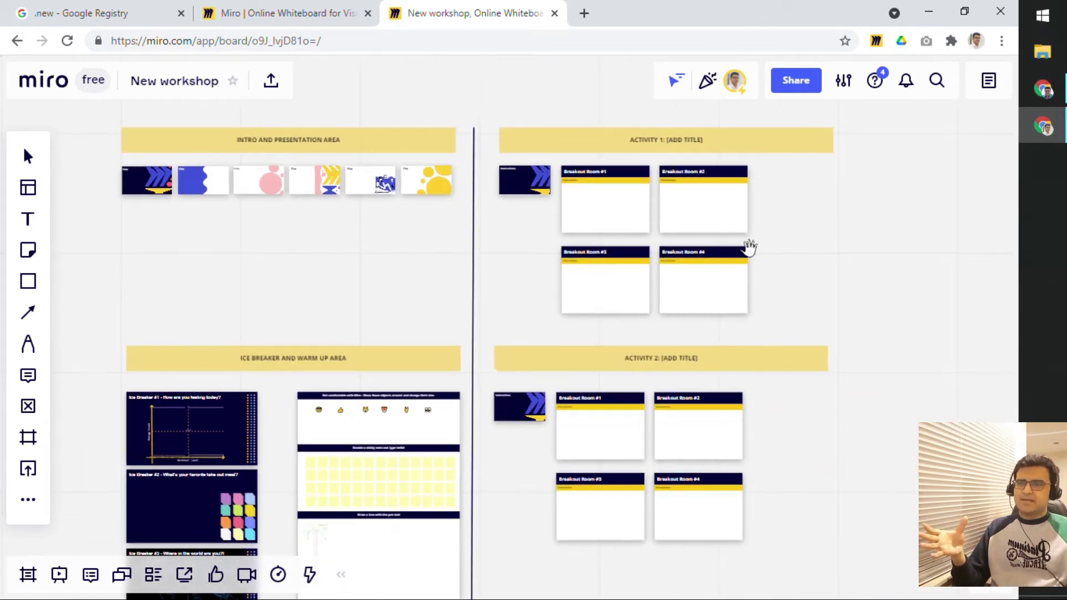
{"action": "left_click_drag", "start_coordinate": [943, 416], "coordinate": [992, 289]}
{"action": "scroll", "coordinate": [469, 372], "scroll_direction": "up", "scroll_amount": 2}
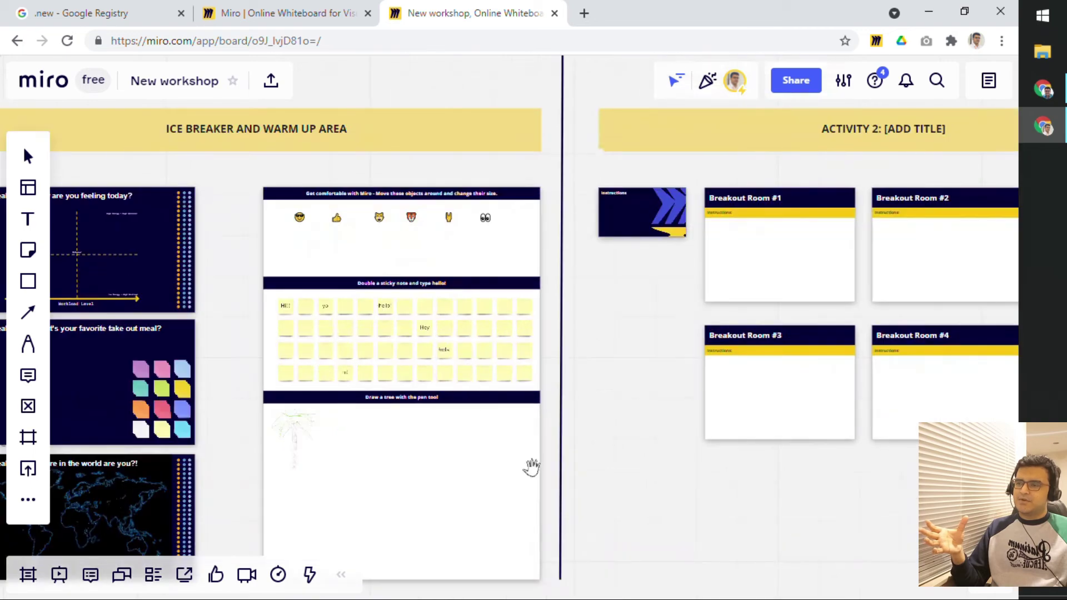
{"action": "left_click_drag", "start_coordinate": [651, 442], "coordinate": [691, 293]}
{"action": "left_click_drag", "start_coordinate": [305, 353], "coordinate": [464, 210]}
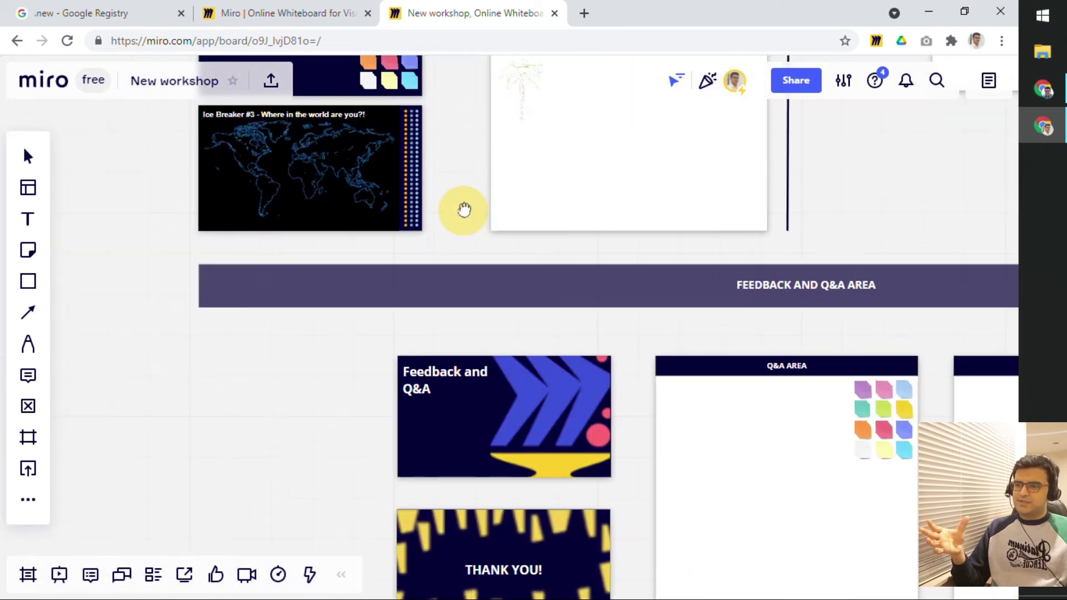
{"action": "left_click_drag", "start_coordinate": [588, 443], "coordinate": [428, 276]}
{"action": "left_click_drag", "start_coordinate": [805, 445], "coordinate": [545, 440]}
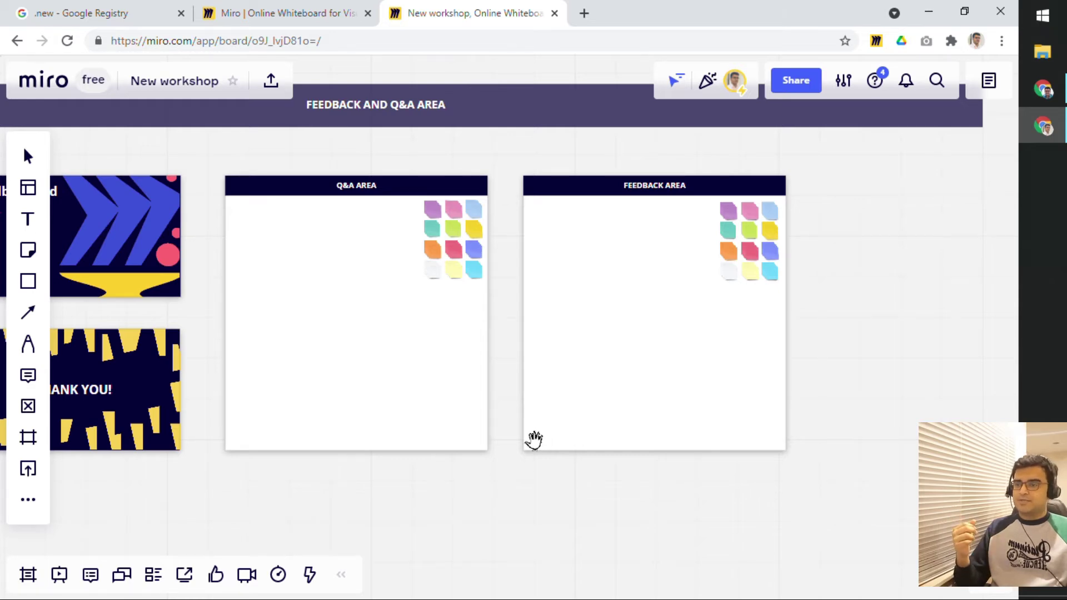
{"action": "scroll", "coordinate": [878, 286], "scroll_direction": "down", "scroll_amount": 5}
{"action": "left_click_drag", "start_coordinate": [801, 339], "coordinate": [776, 382]}
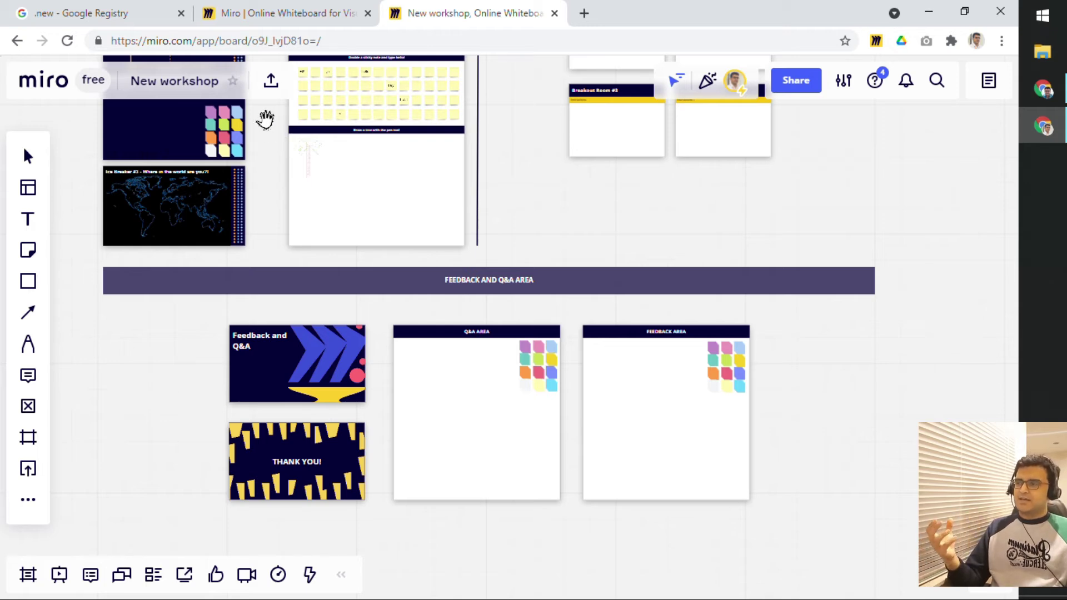
- Review the Developer Tools shortcuts on the whats.new/shortcuts page, including the description of dotnet.new
{"action": "left_click", "coordinate": [23, 14]}
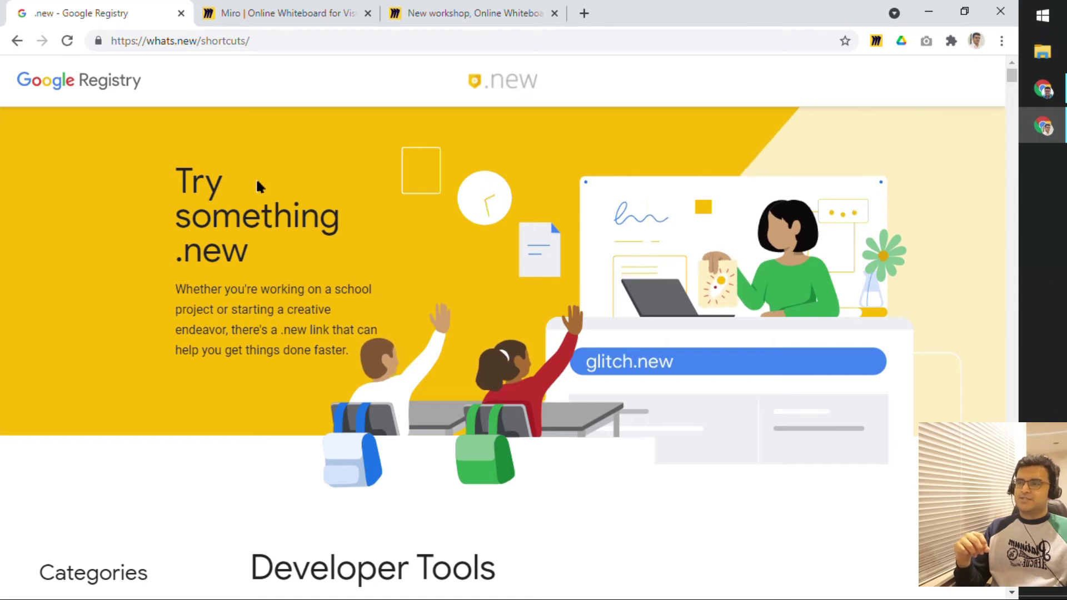
{"action": "left_click", "coordinate": [281, 42]}
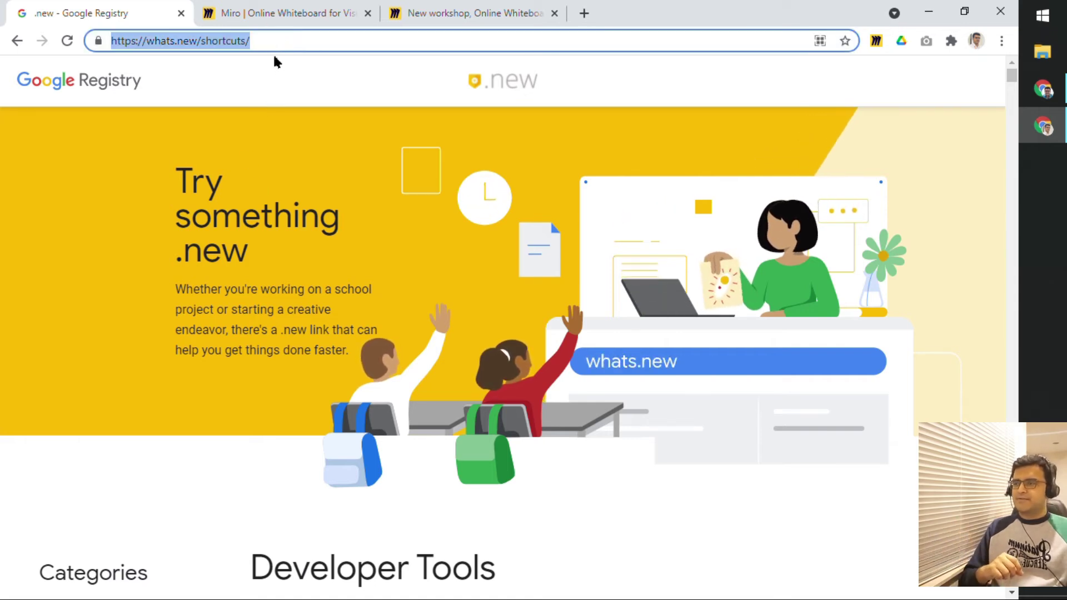
{"action": "scroll", "coordinate": [376, 228], "scroll_direction": "down", "scroll_amount": 8}
{"action": "scroll", "coordinate": [410, 219], "scroll_direction": "up", "scroll_amount": 1}
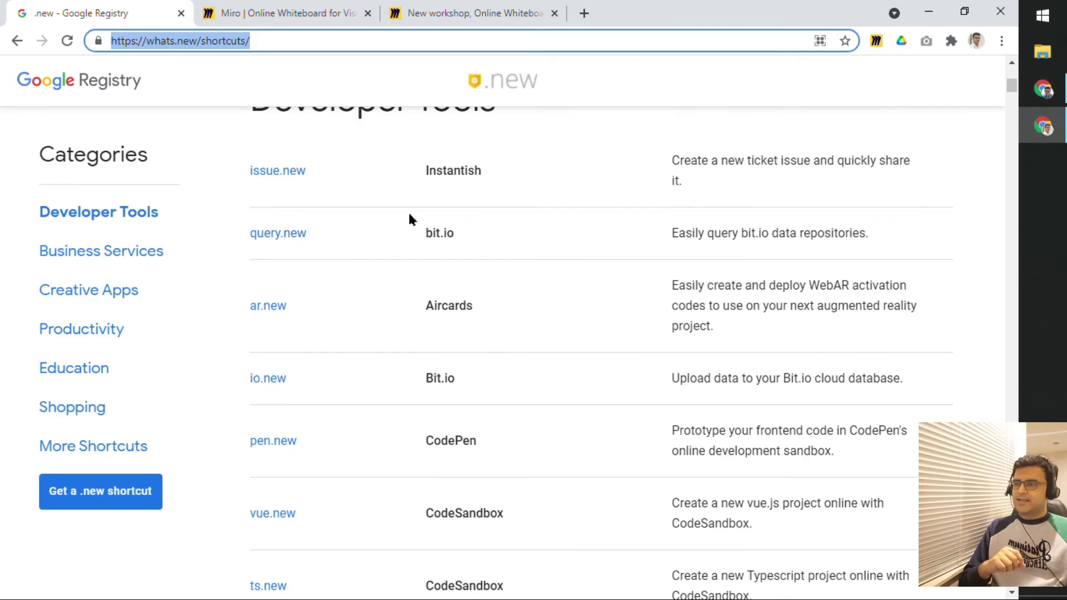
{"action": "scroll", "coordinate": [440, 284], "scroll_direction": "down", "scroll_amount": 4}
{"action": "scroll", "coordinate": [371, 267], "scroll_direction": "down", "scroll_amount": 15}
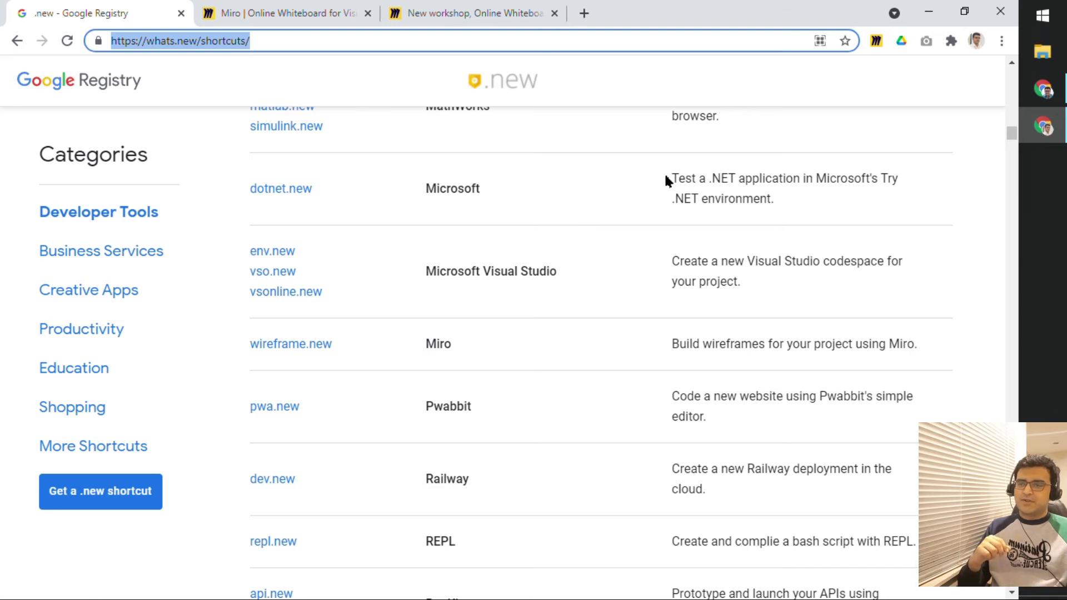
{"action": "left_click_drag", "start_coordinate": [666, 180], "coordinate": [795, 216]}
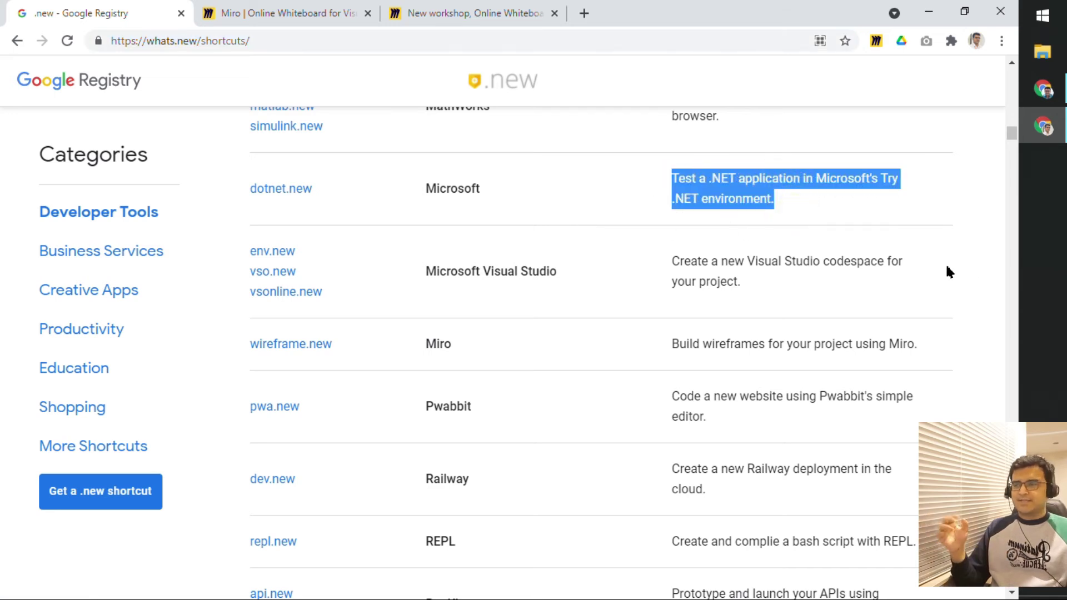
{"action": "scroll", "coordinate": [945, 264], "scroll_direction": "down", "scroll_amount": 8}
{"action": "scroll", "coordinate": [423, 249], "scroll_direction": "up", "scroll_amount": 15}
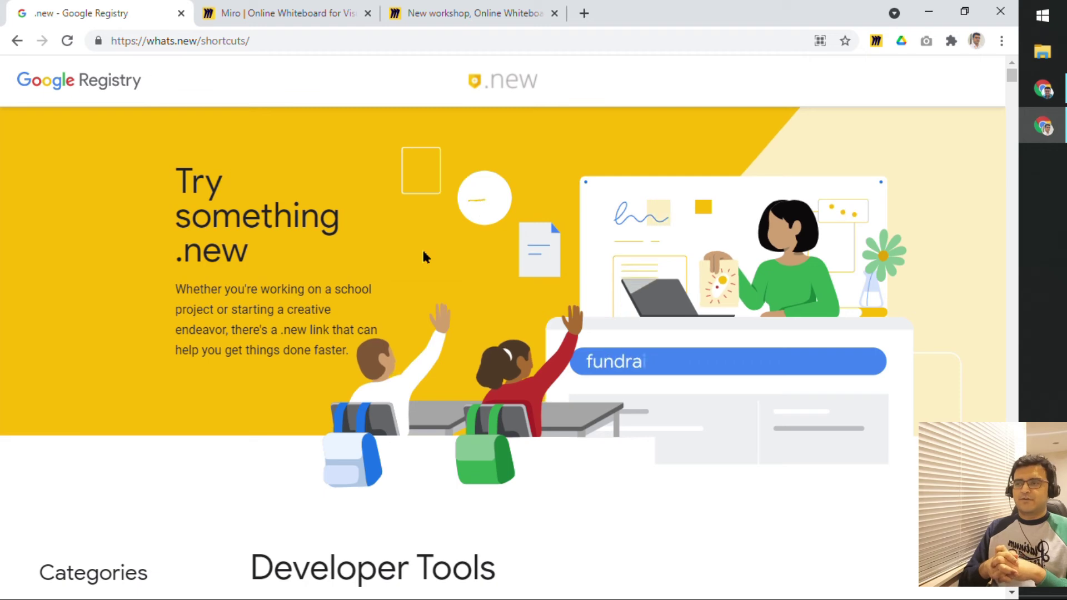
- Return to the Miro dashboard showing all boards
{"action": "left_click", "coordinate": [293, 9]}
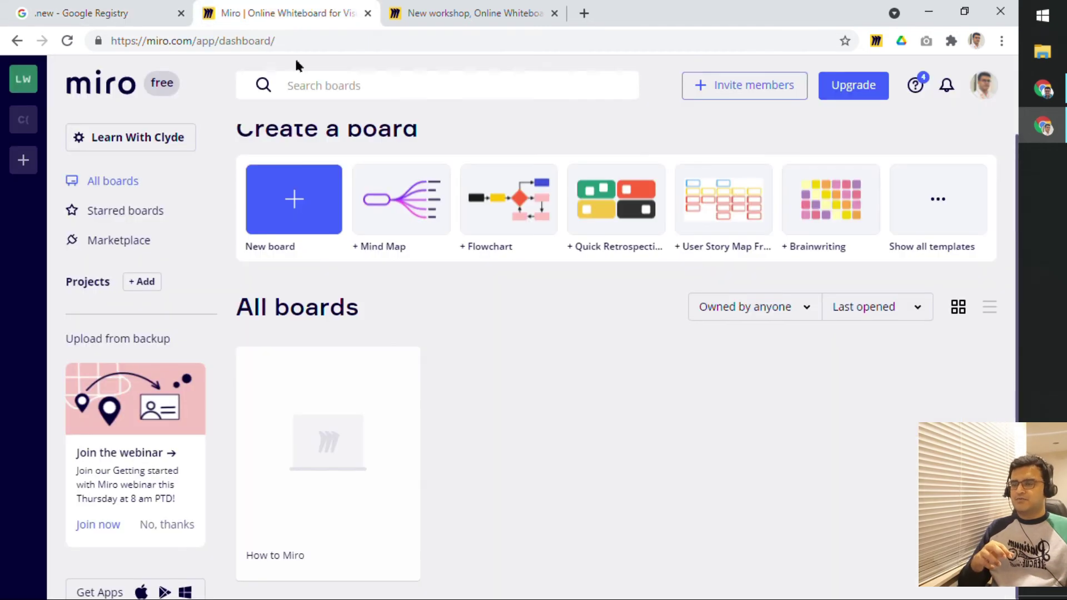